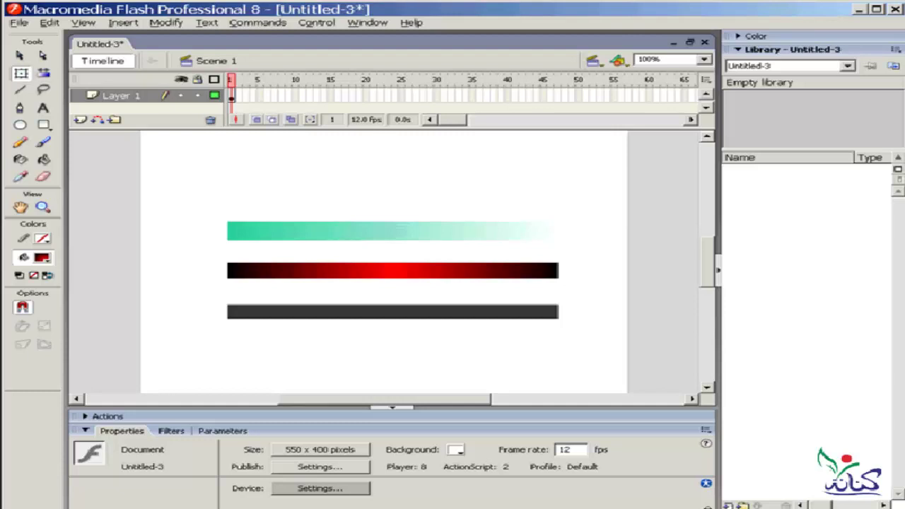
Expand the Color panel, check its Color Mixer and Color Swatches tabs, and browse the Window menu.
left_click(755, 36)
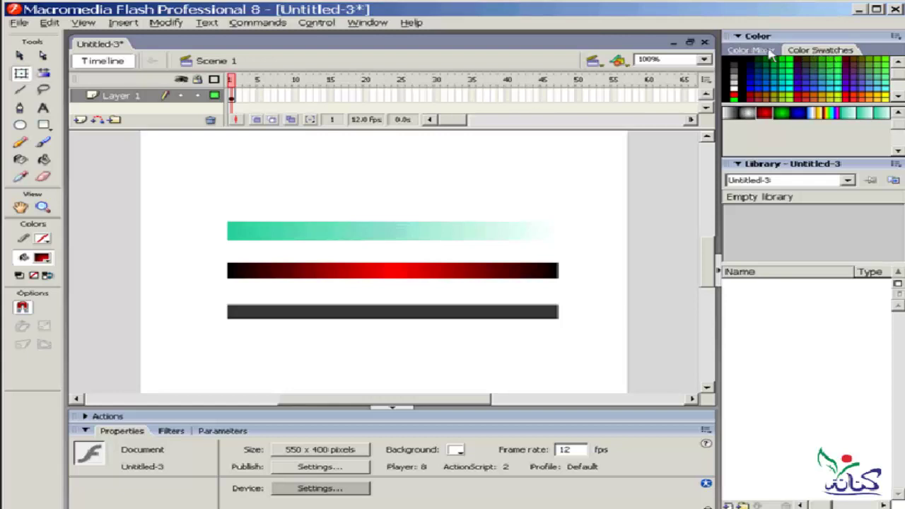
left_click(760, 54)
left_click(813, 50)
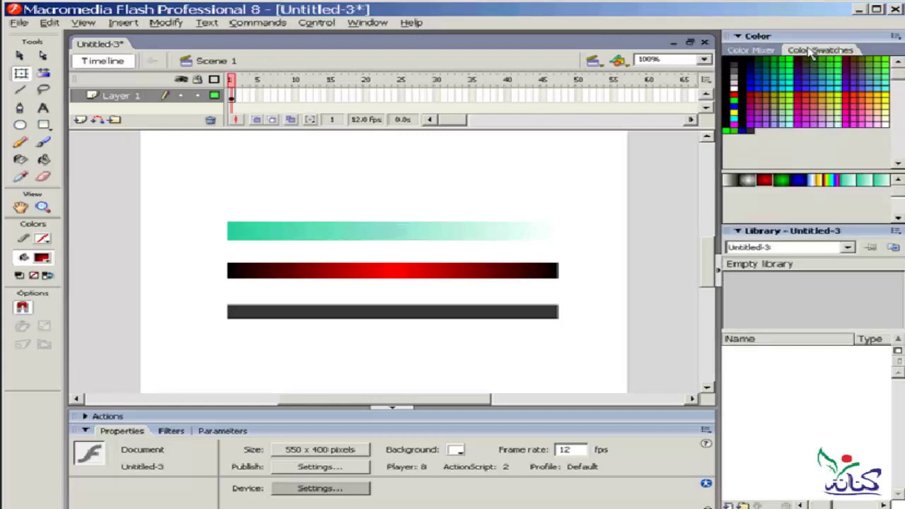
left_click(368, 24)
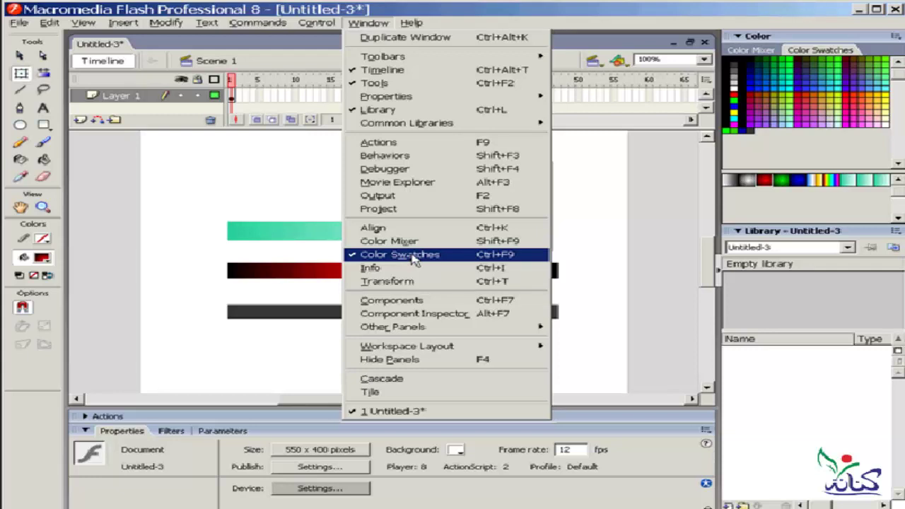
left_click(484, 11)
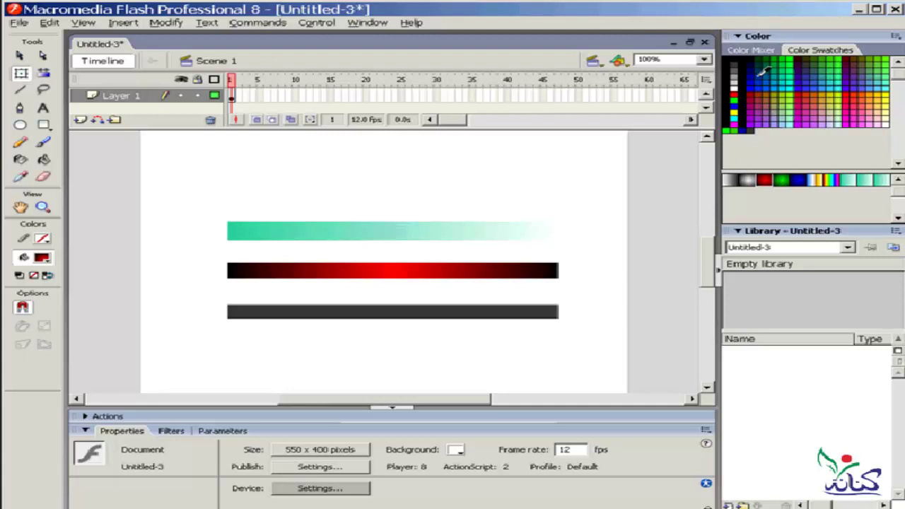
Try several blue and cyan swatches, ending with a blue fill colour.
left_click(759, 77)
left_click(774, 83)
left_click(788, 88)
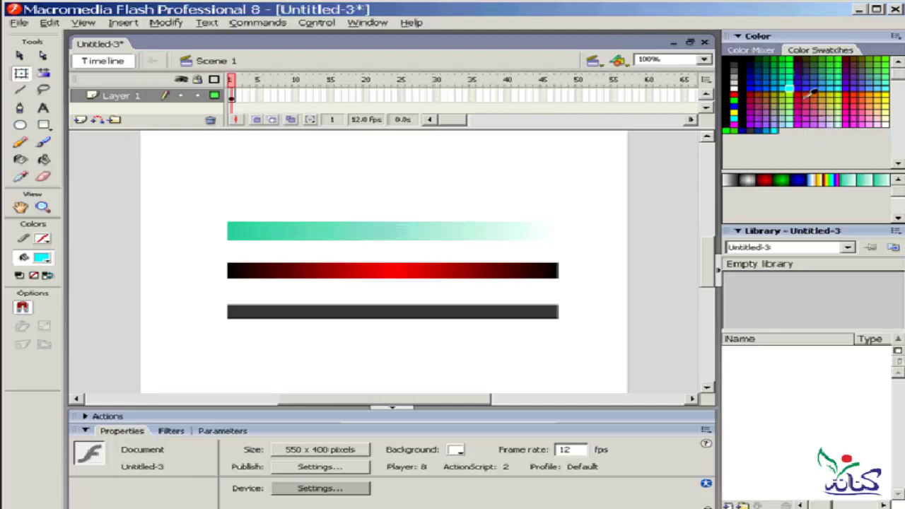
left_click(798, 88)
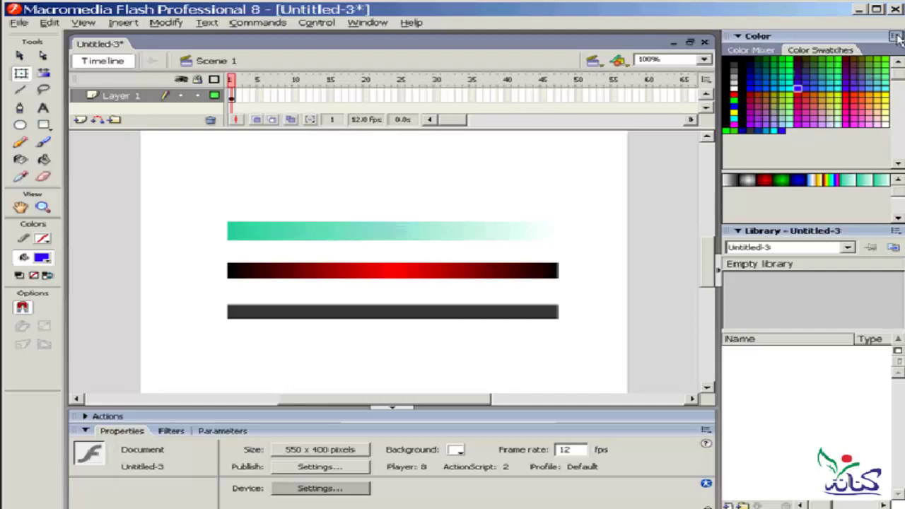
Drag the Color panel out of its dock as a floating window and resize it larger.
left_click_drag(728, 36, 358, 42)
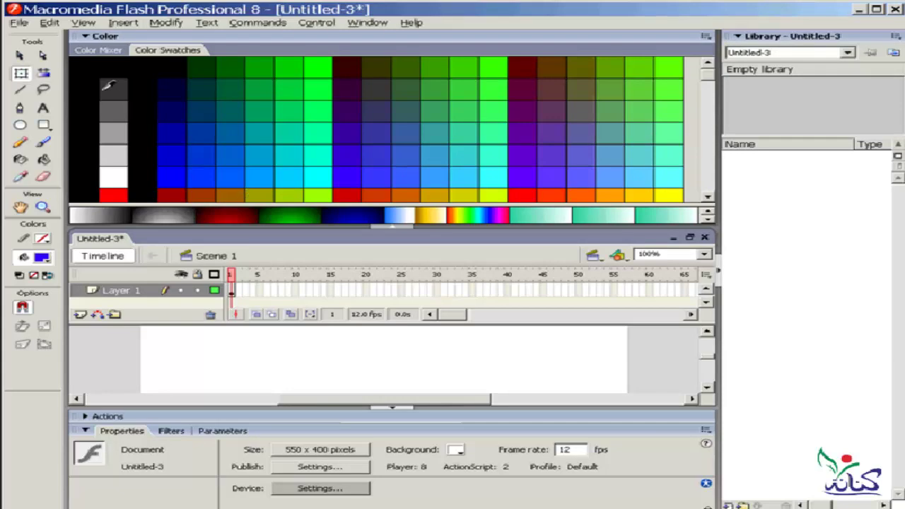
left_click_drag(76, 36, 71, 139)
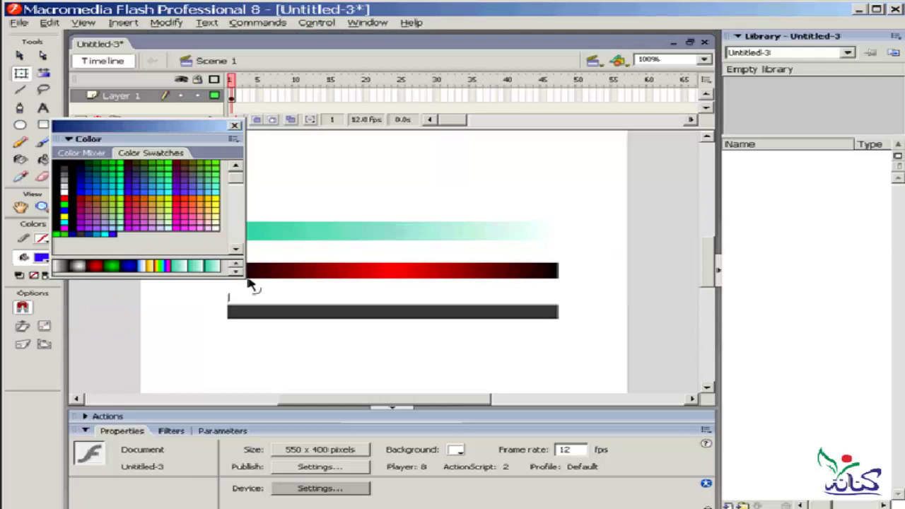
left_click_drag(245, 275, 391, 347)
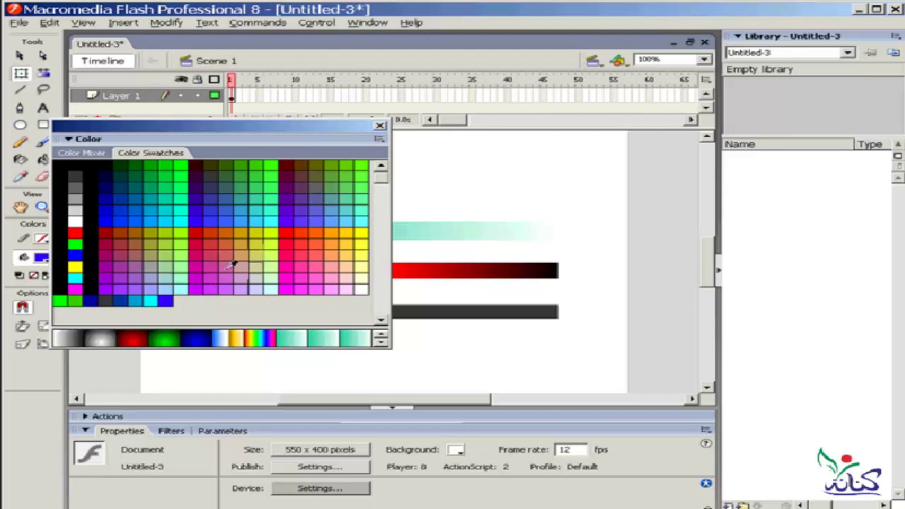
left_click_drag(282, 327, 278, 312)
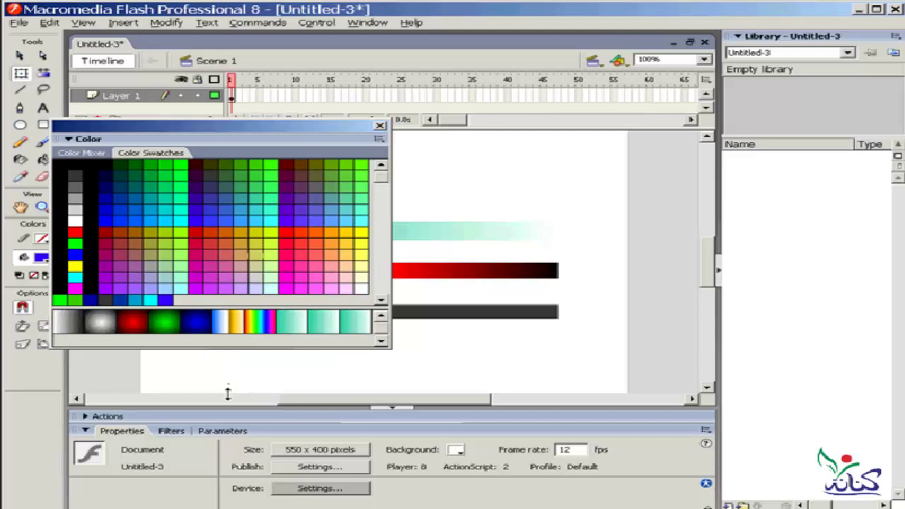
left_click_drag(240, 347, 226, 392)
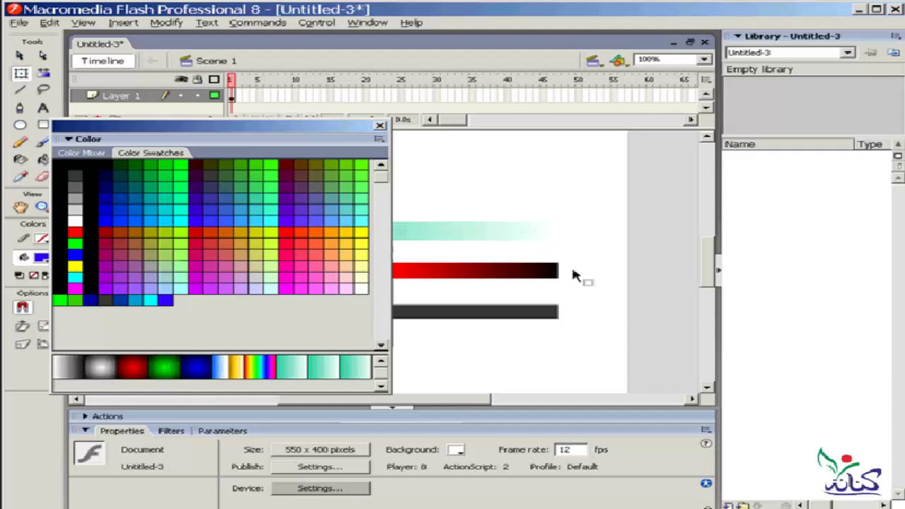
Export the current swatches with Save Colors to the Desktop as dsl2.
left_click(378, 138)
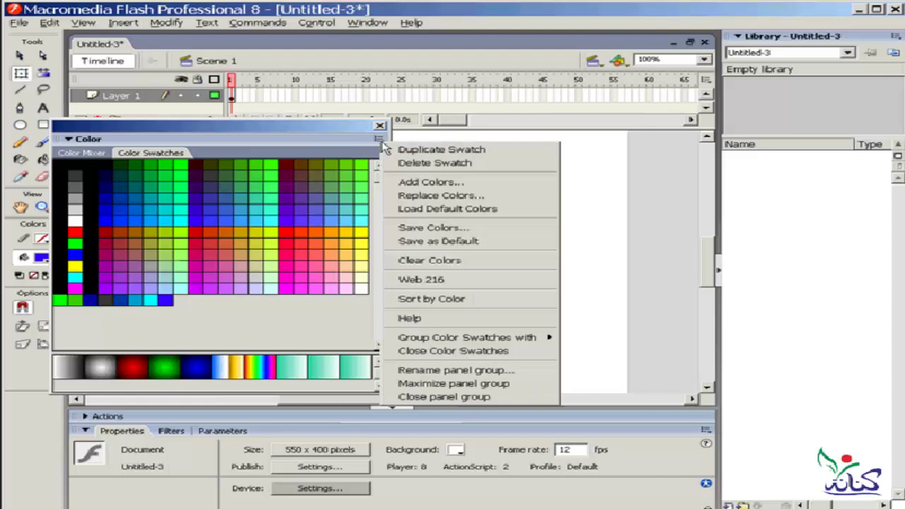
left_click(511, 229)
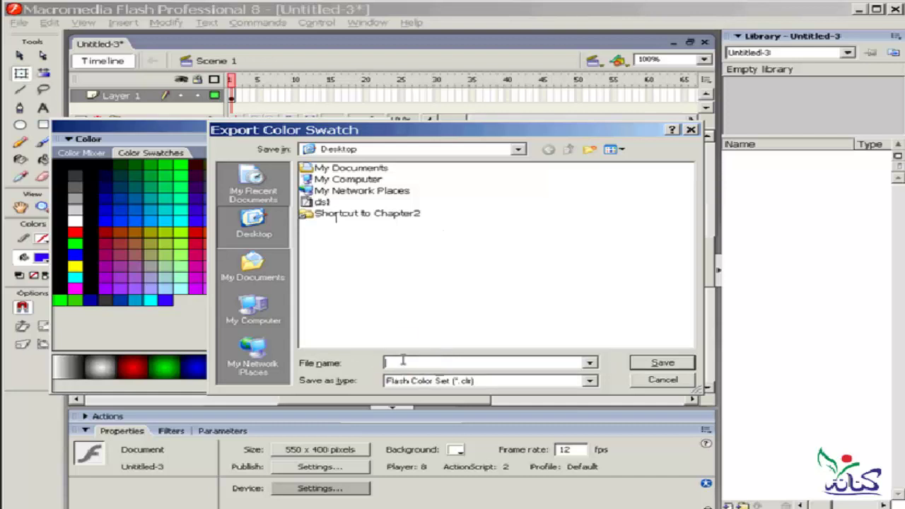
type("dsl")
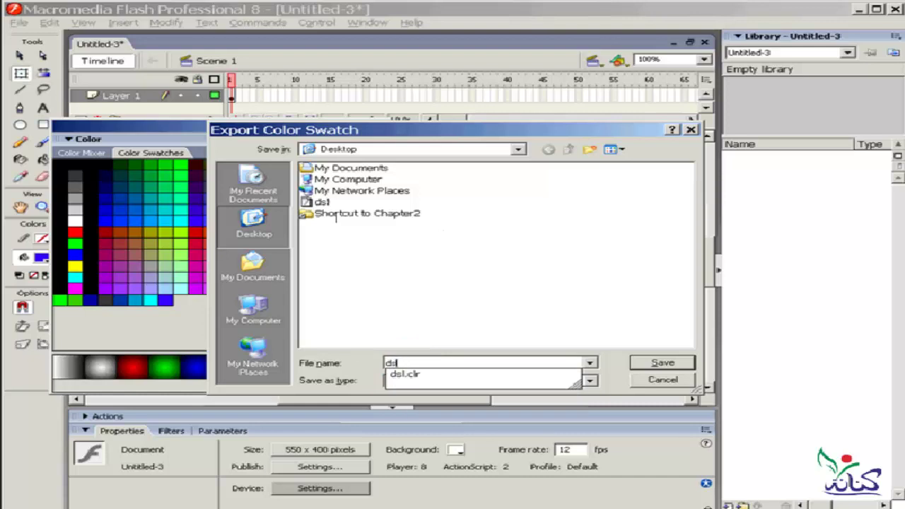
type("2")
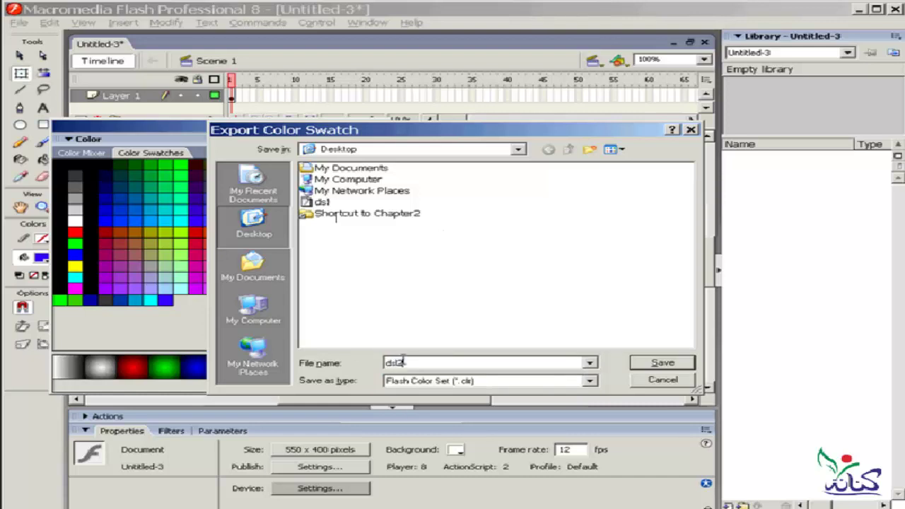
left_click(656, 364)
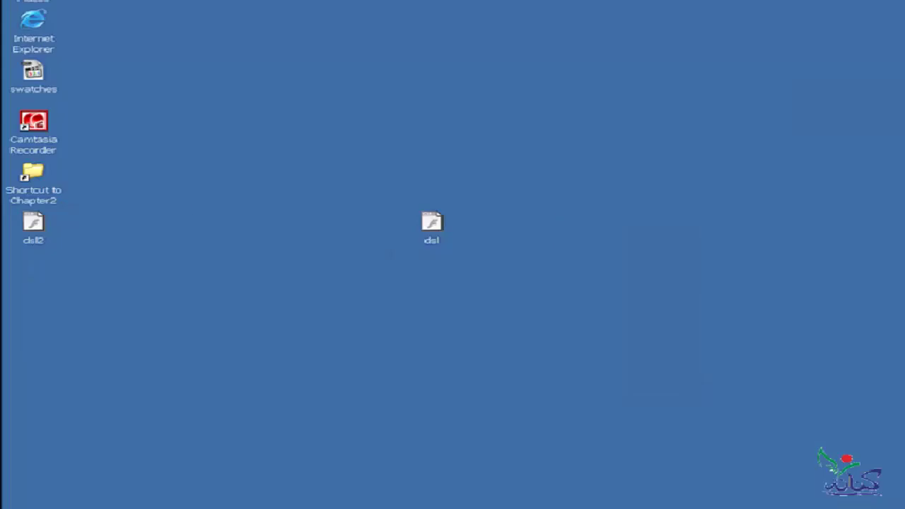
Move the dsl2 icon beside dsl on the Desktop and restore the Flash window.
left_click_drag(34, 224, 369, 227)
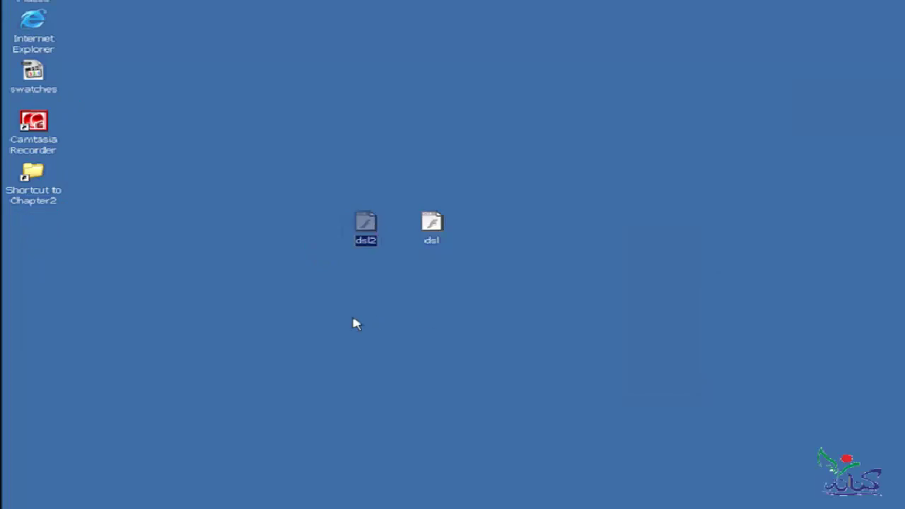
left_click(790, 501)
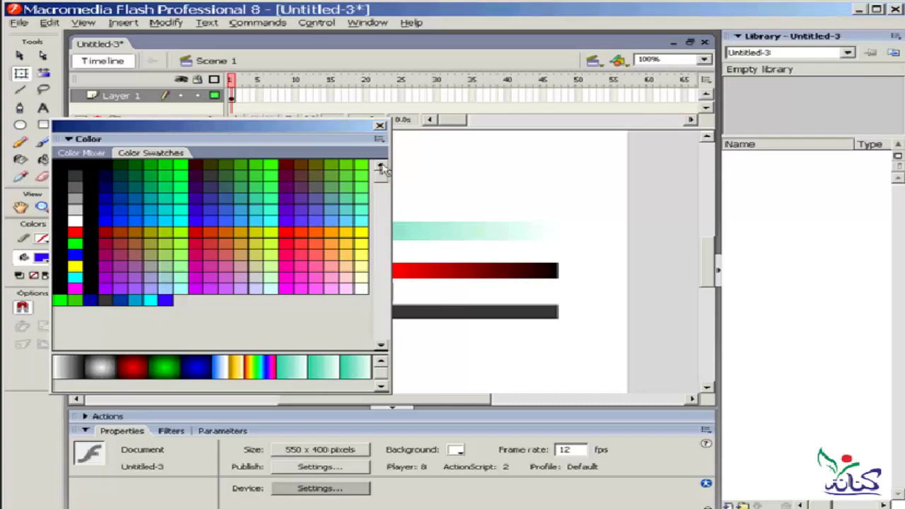
Reset the swatches to Web 216, then Clear Colors down to black, white and one gradient.
left_click(378, 142)
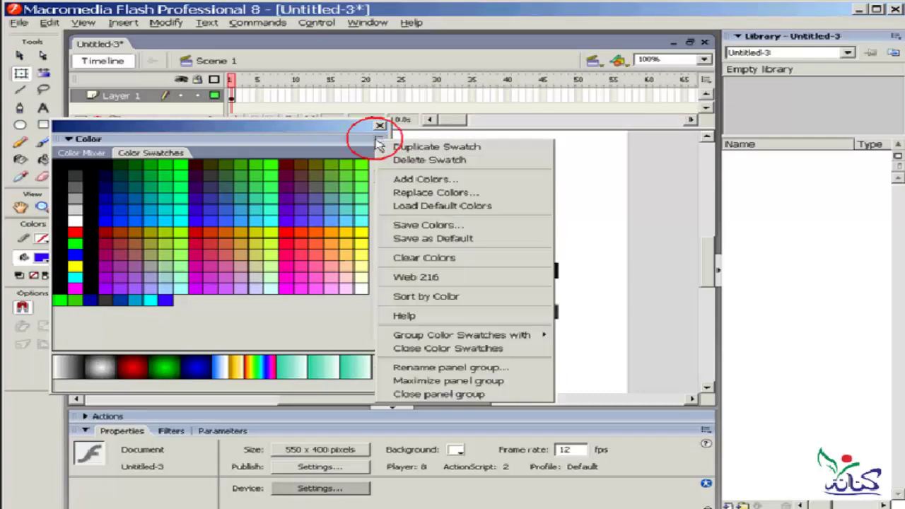
left_click(471, 281)
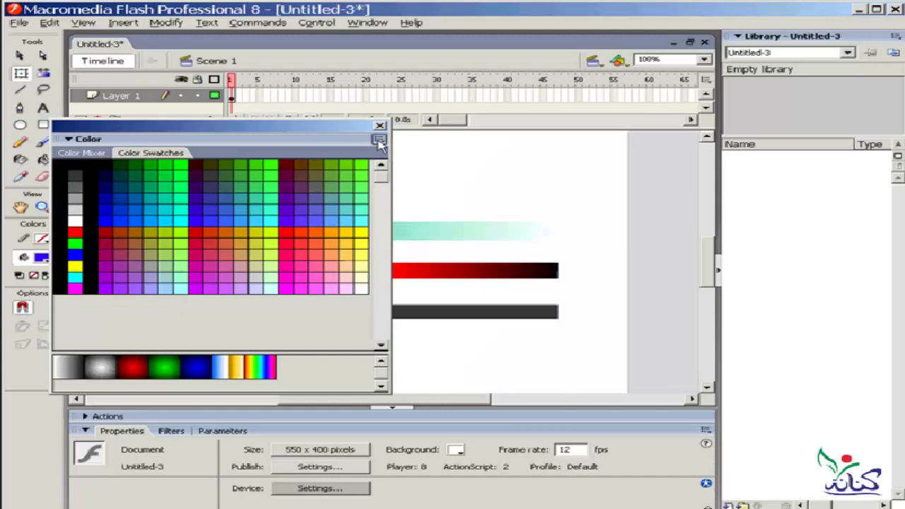
left_click(379, 140)
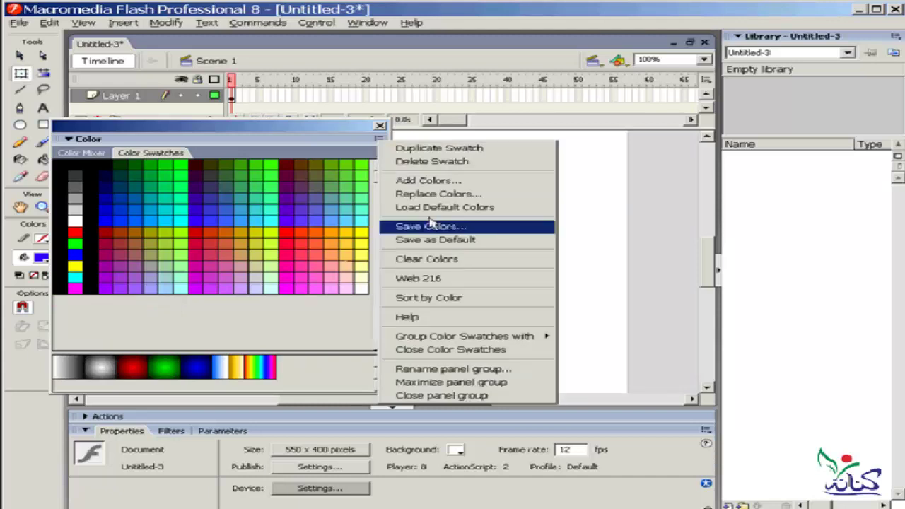
left_click(468, 260)
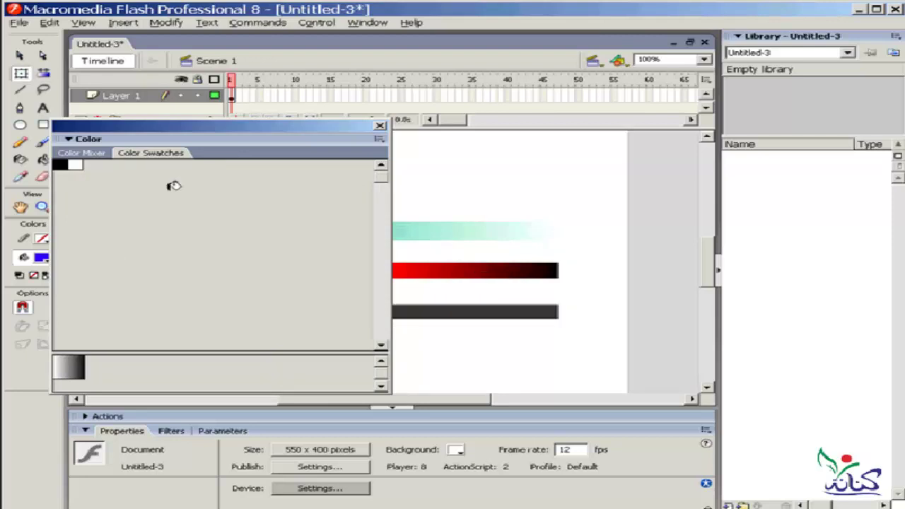
Sample the red gradient, dark grey bar and teal gradient from the stage with the Eyedropper.
left_click(20, 176)
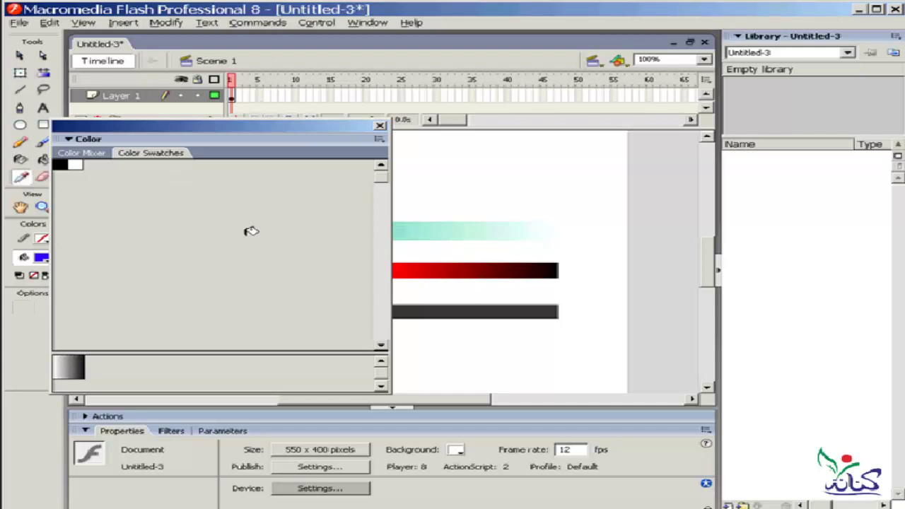
left_click(472, 267)
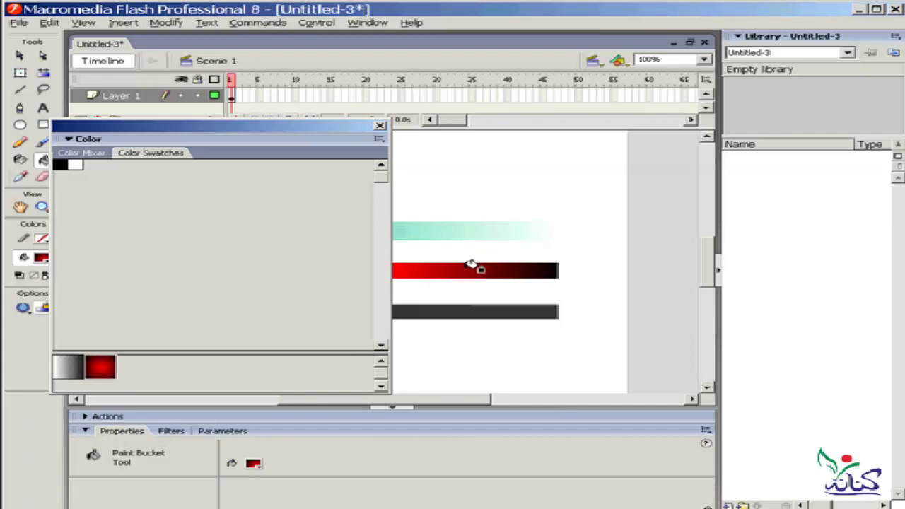
left_click(20, 177)
left_click(488, 313)
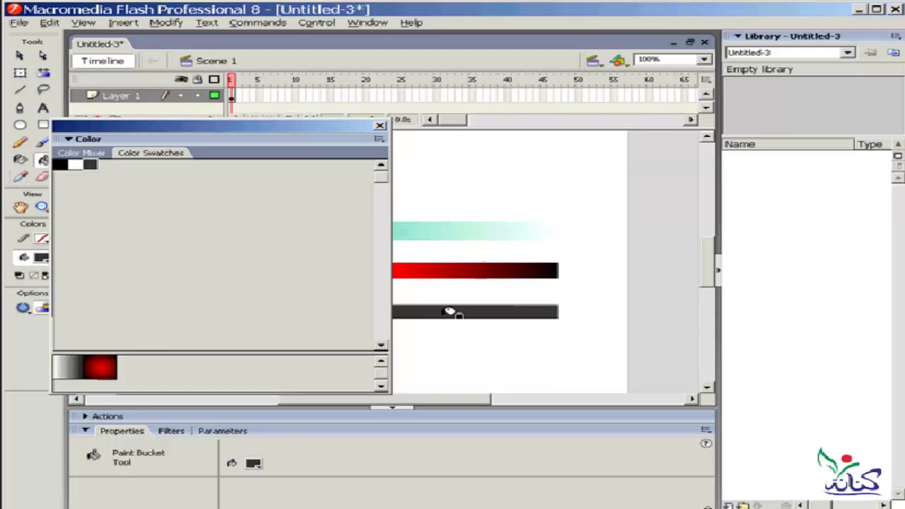
left_click(20, 178)
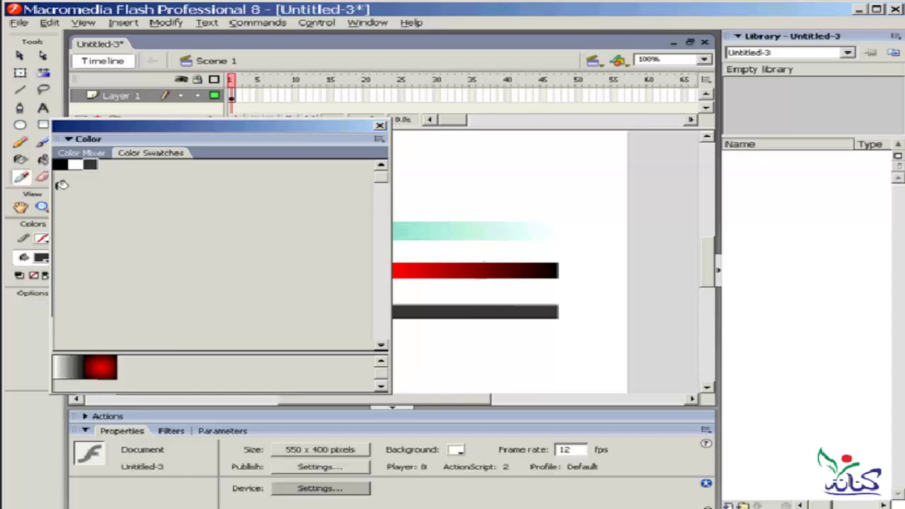
left_click(473, 231)
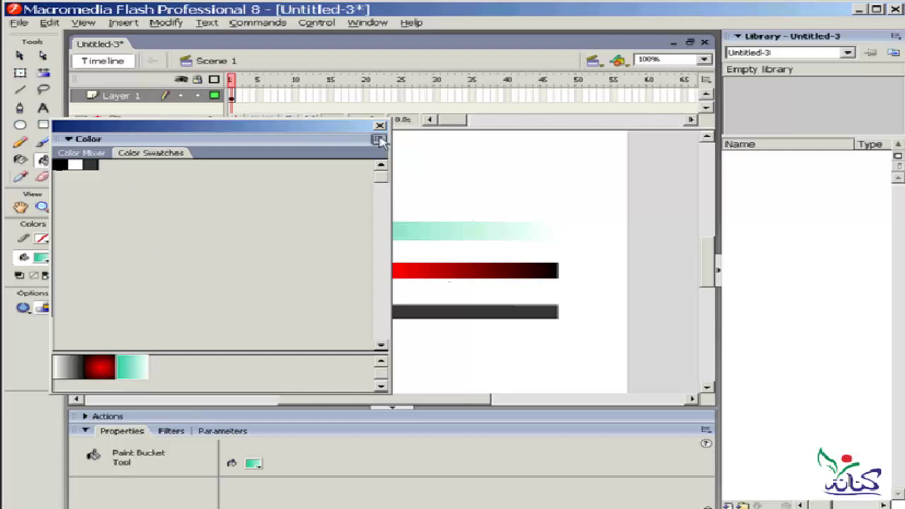
Import dsl2 through Add Colors, with file type set to Flash Color Set (*.clr).
left_click(379, 140)
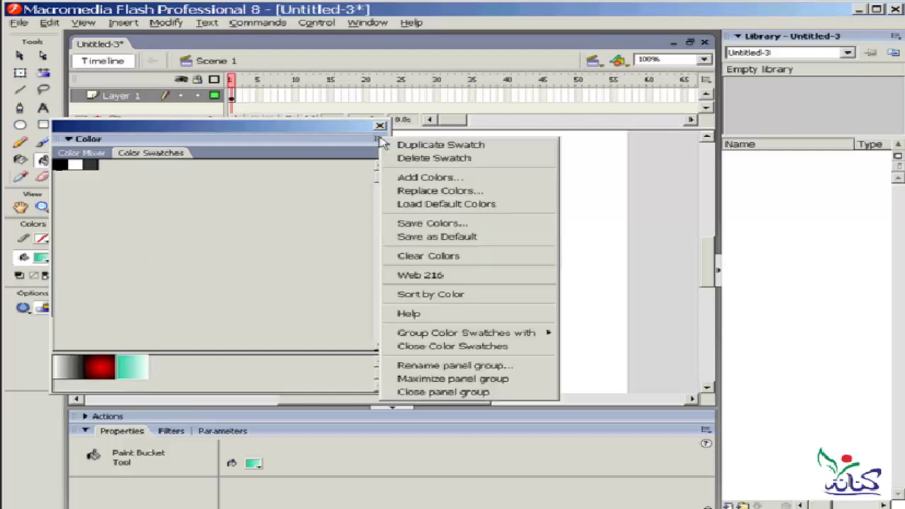
left_click(445, 177)
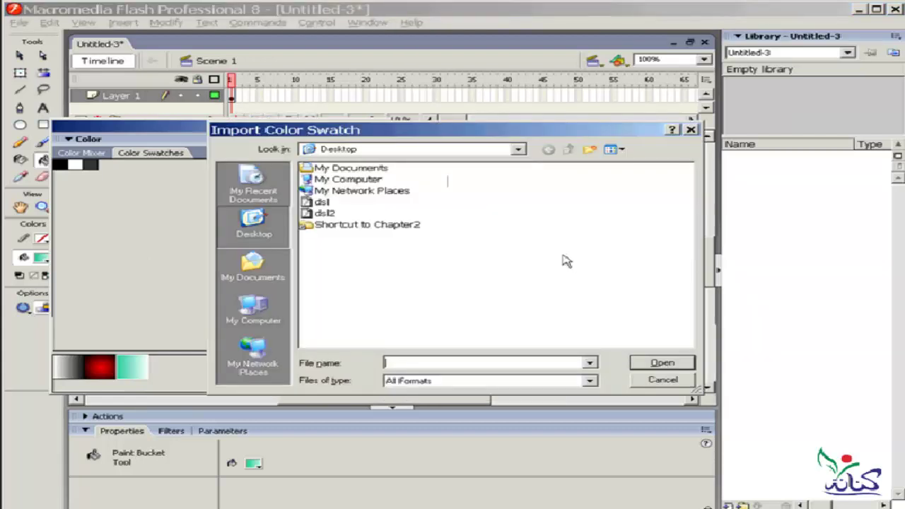
left_click(590, 381)
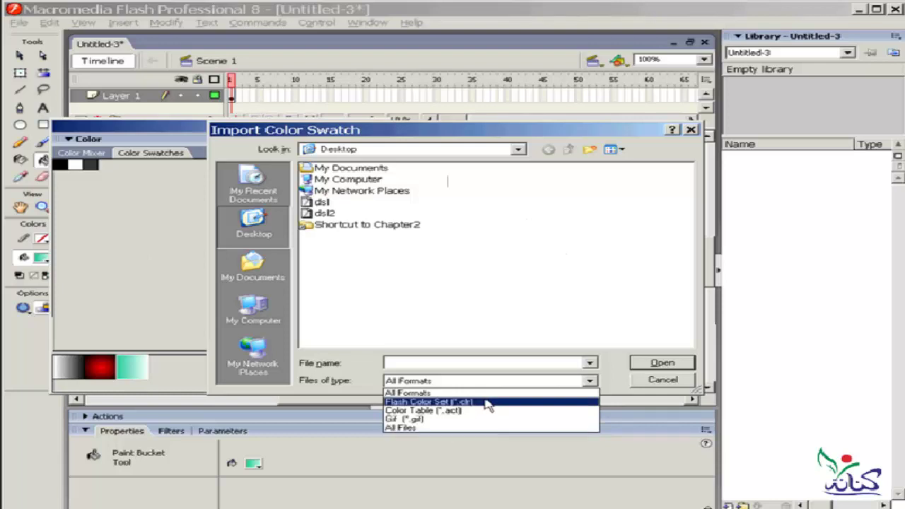
left_click(487, 403)
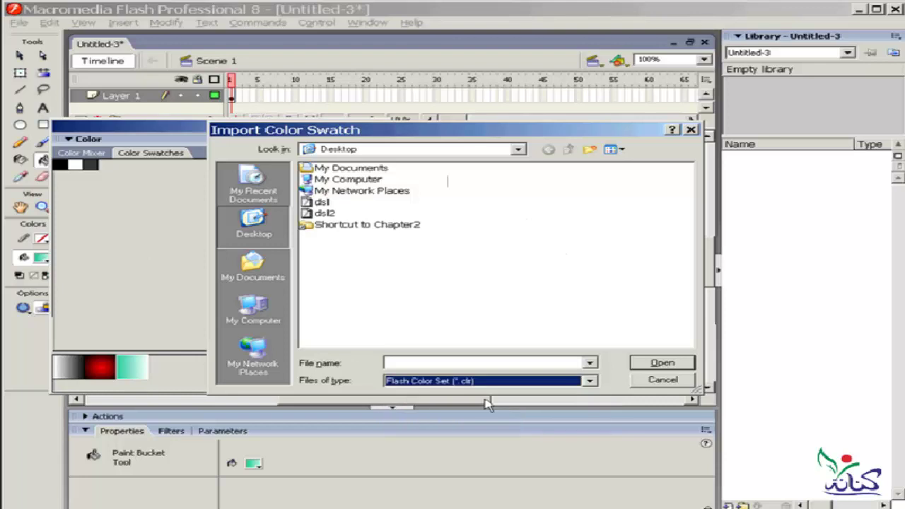
left_click(324, 213)
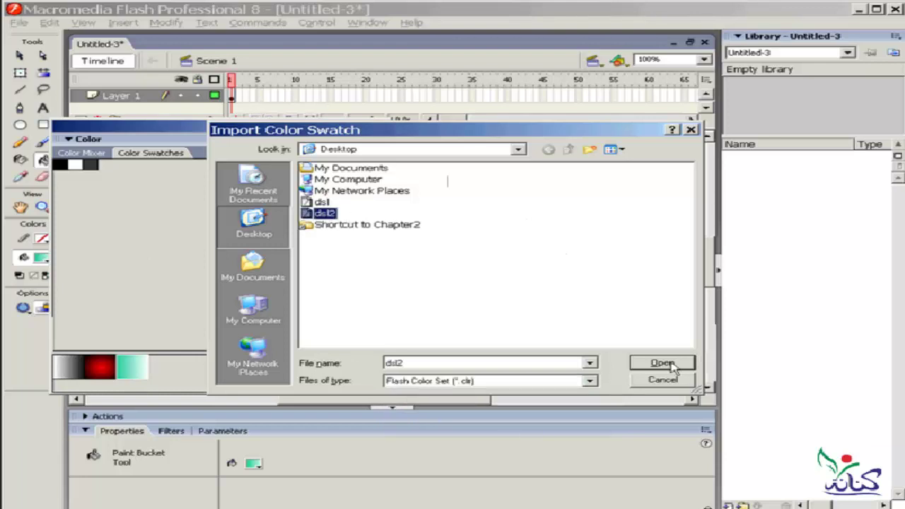
left_click(662, 362)
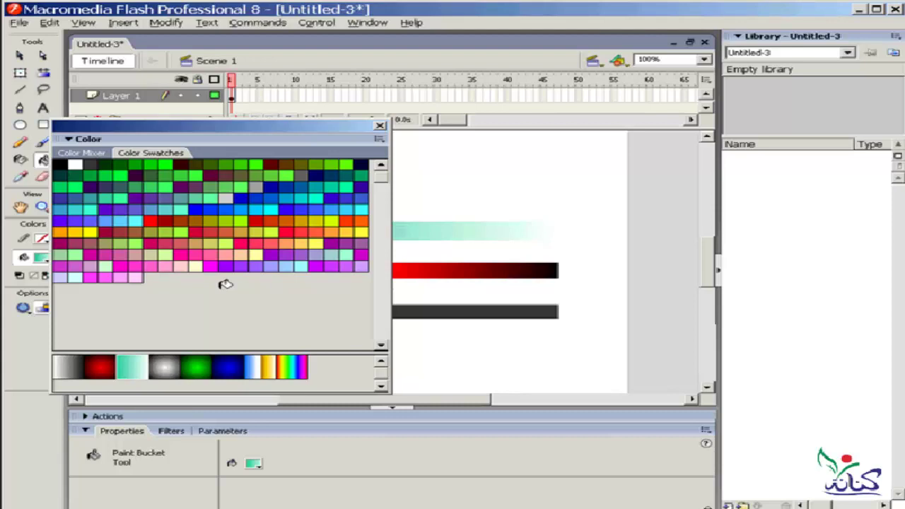
Sort the swatches by colour, then reopen the options menu and dismiss it without choosing Web 216.
left_click(381, 140)
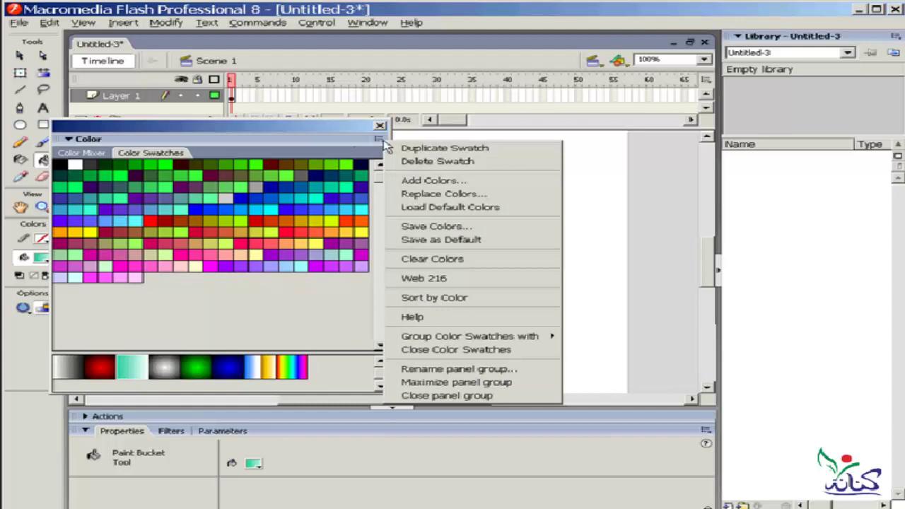
left_click(459, 297)
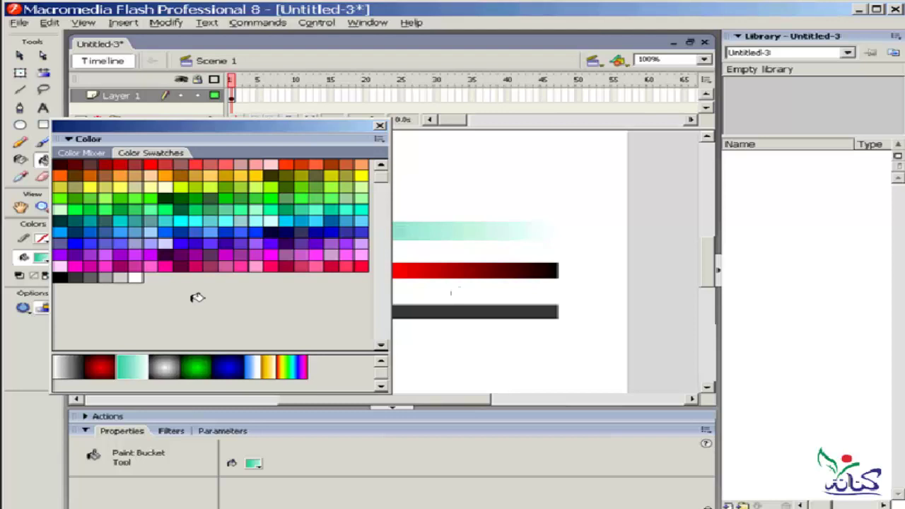
left_click(379, 139)
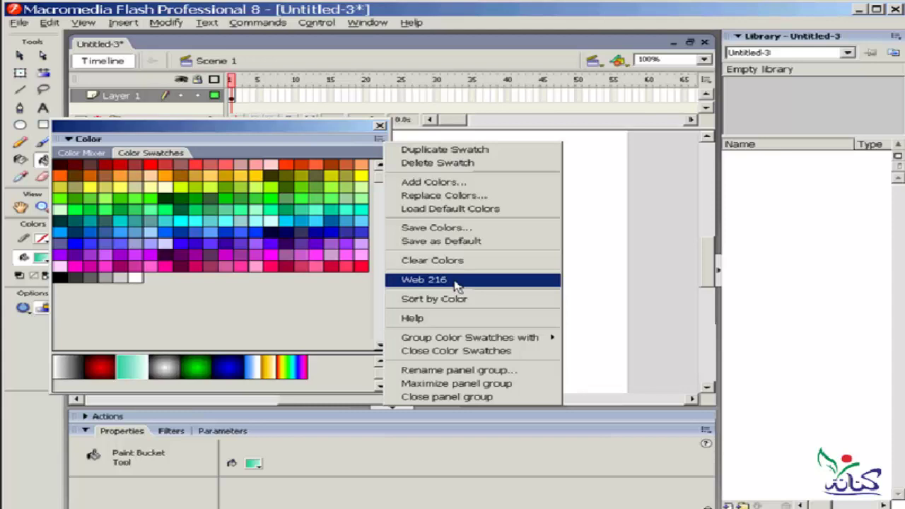
left_click(284, 131)
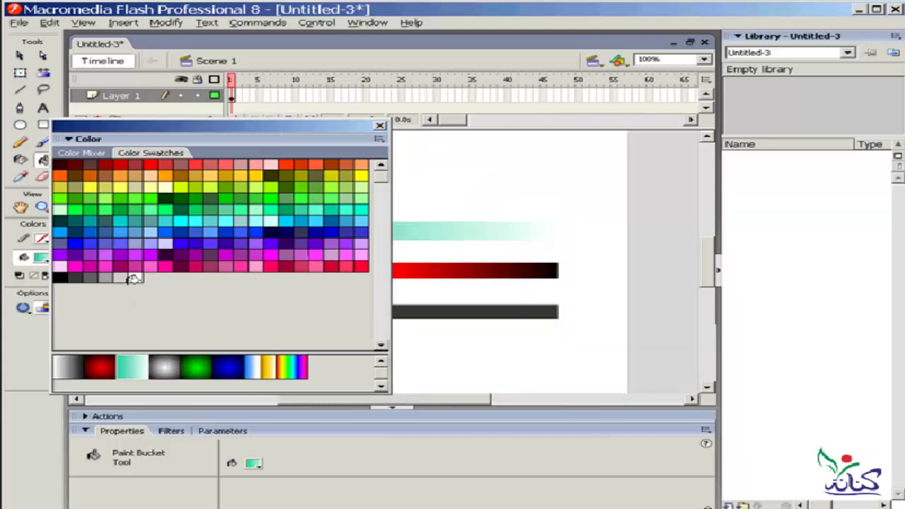